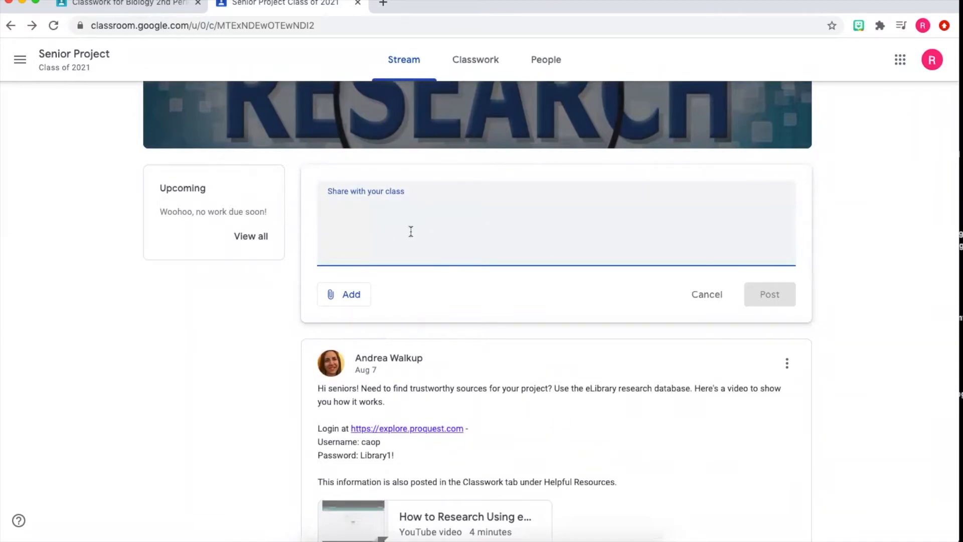
# Draft a class comment on the Aug 7 eLibrary announcement asking the teacher when the assignment is due, and clear it without posting
pyautogui.click(197, 329)
pyautogui.scroll(-3, 196, 329)
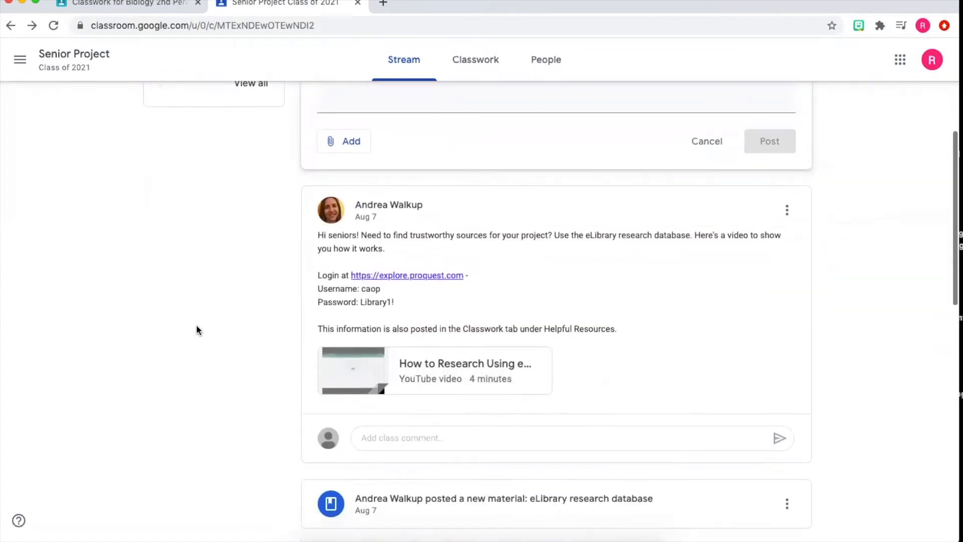
pyautogui.scroll(-2, 196, 329)
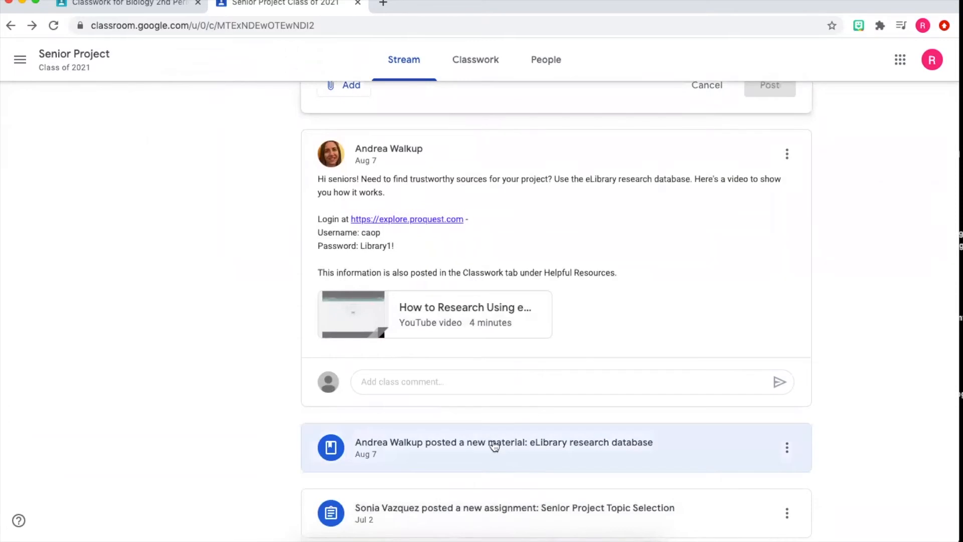
pyautogui.scroll(-1, 432, 412)
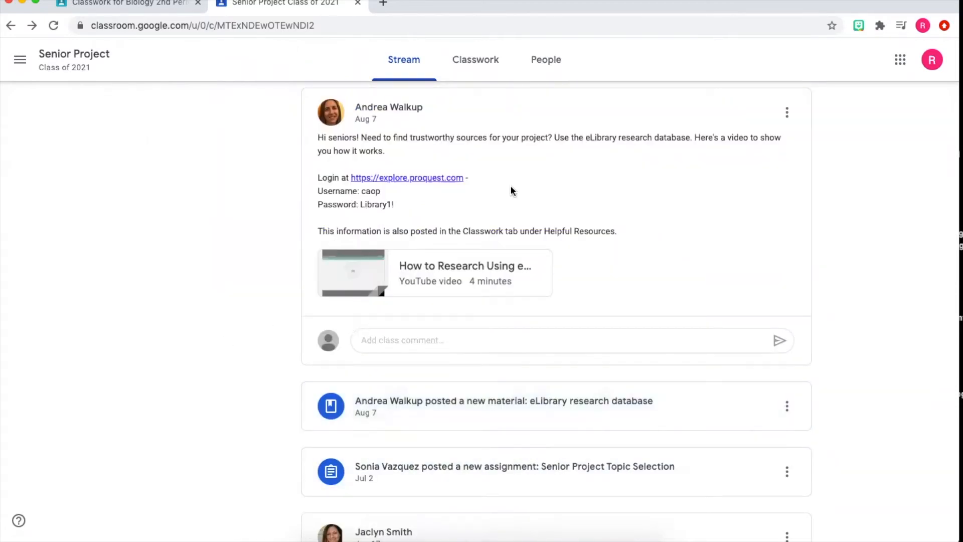
pyautogui.scroll(1, 511, 189)
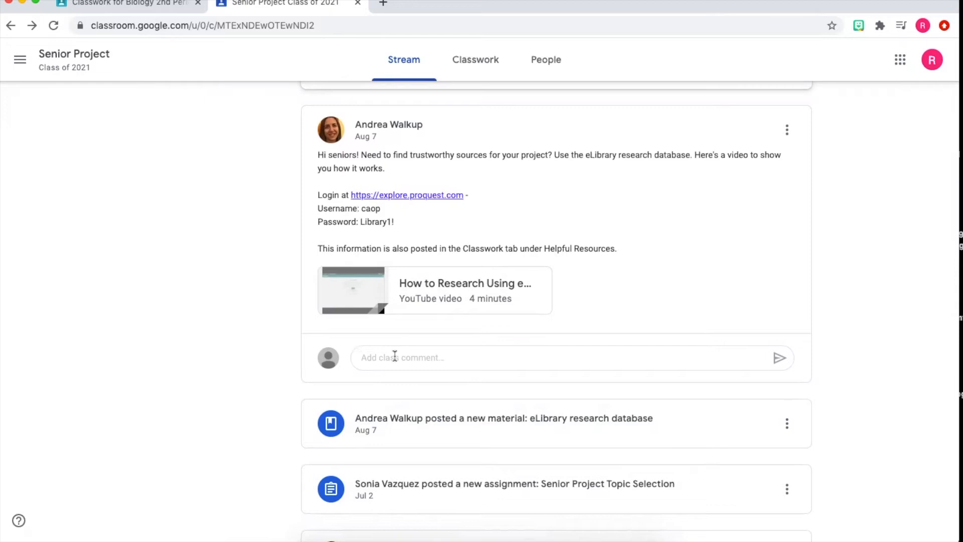
pyautogui.click(412, 357)
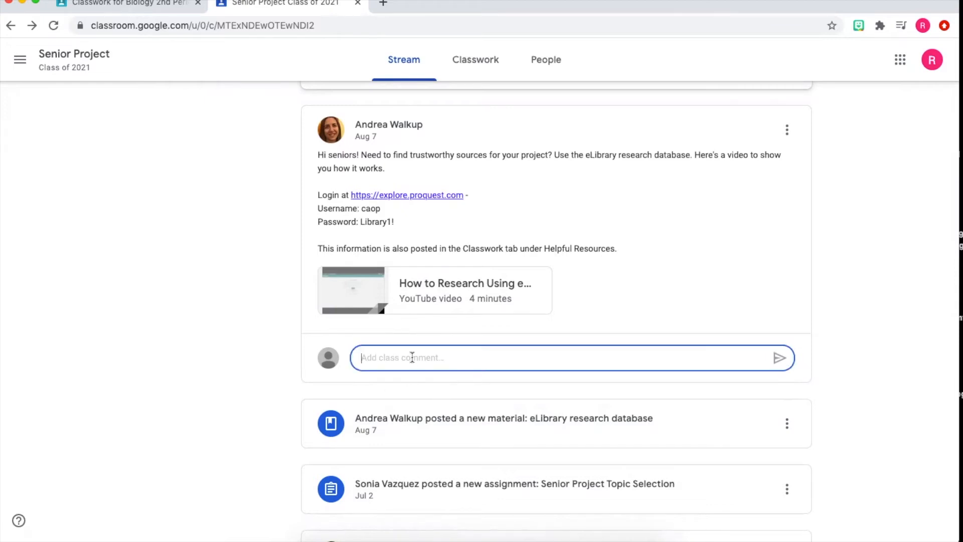
pyautogui.write('Mr. Leconey')
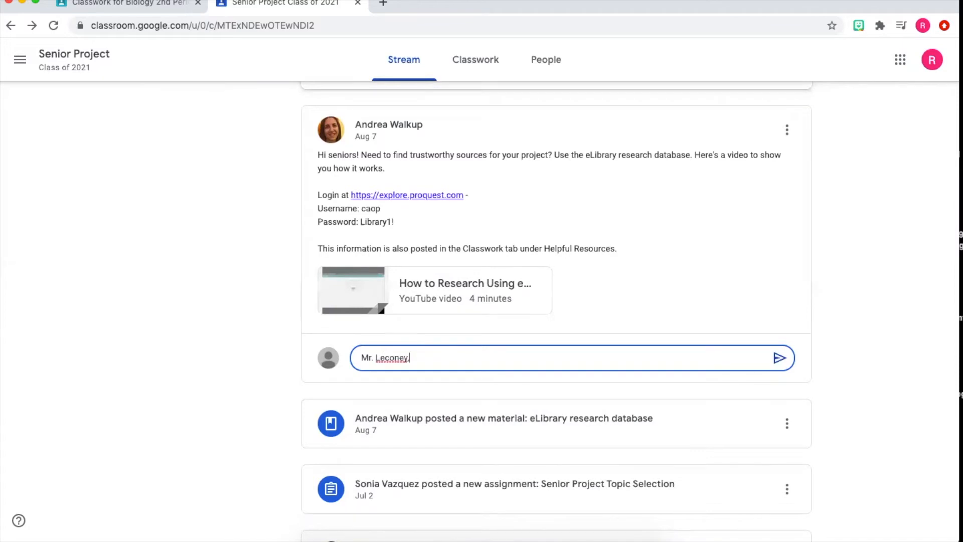
pyautogui.write(',')
pyautogui.click(390, 357)
pyautogui.press('BackSpace')
pyautogui.write('Coney, when is that assignment due?')
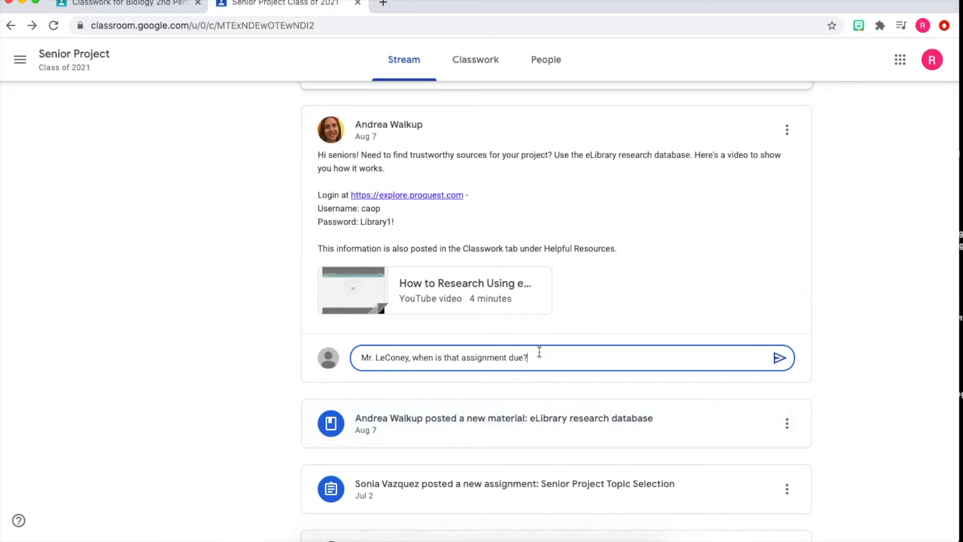
pyautogui.moveTo(535, 360); pyautogui.dragTo(357, 359)
pyautogui.press('BackSpace')
# Open the eLibrary research database material from the stream and activate its class comment field
pyautogui.scroll(1, 380, 216)
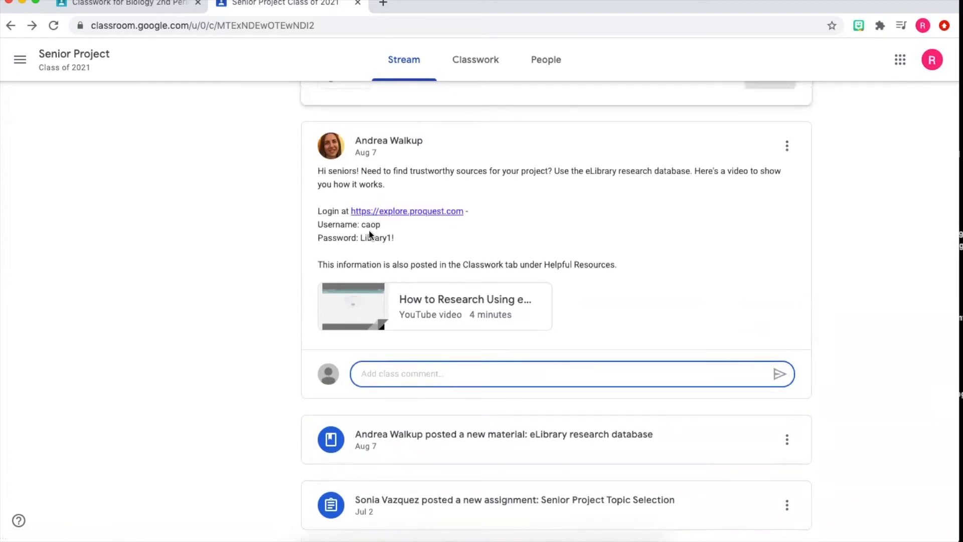
pyautogui.scroll(2, 369, 230)
pyautogui.scroll(-5, 369, 230)
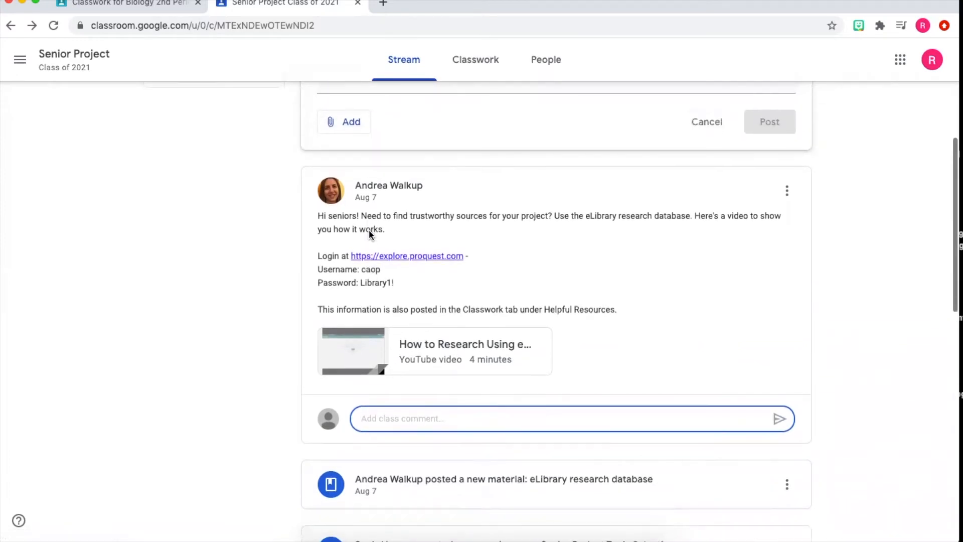
pyautogui.scroll(-1, 368, 230)
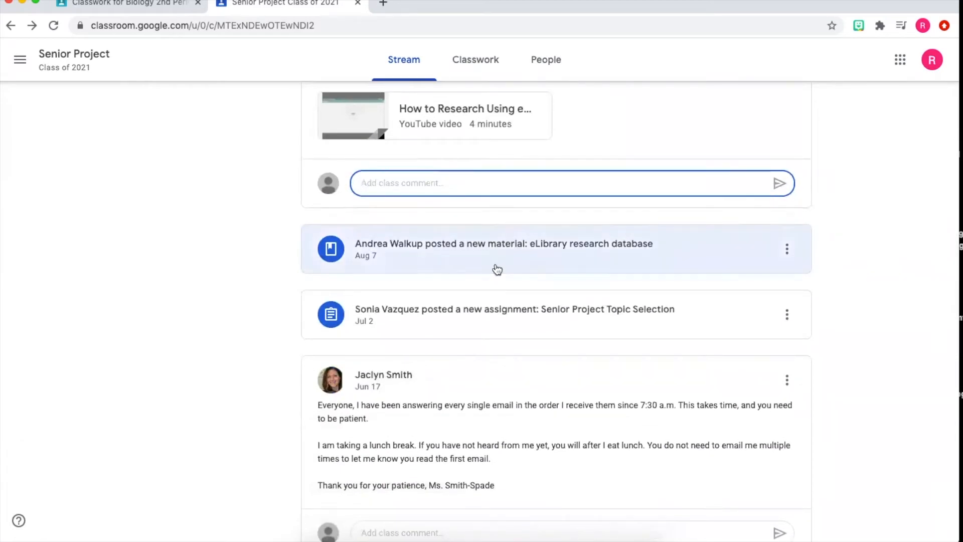
pyautogui.click(441, 270)
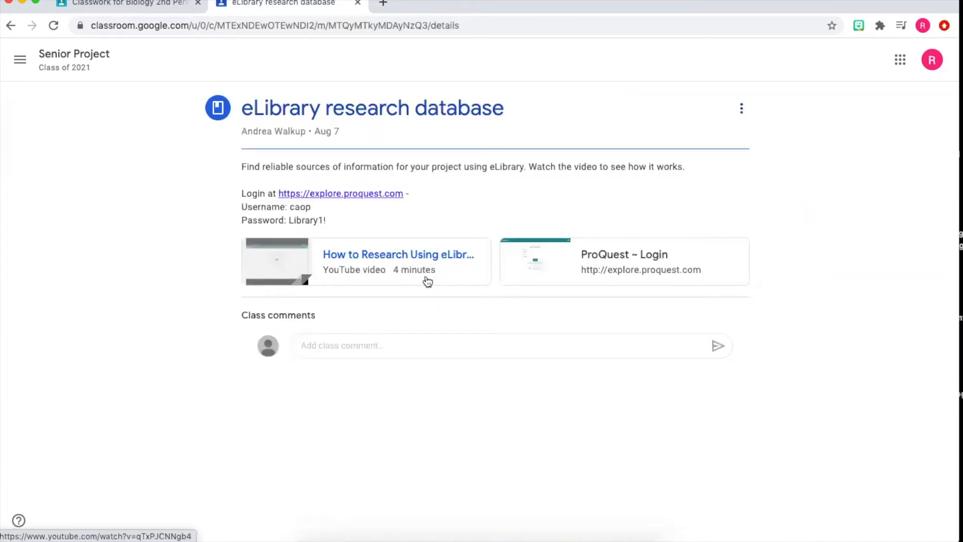
pyautogui.click(380, 343)
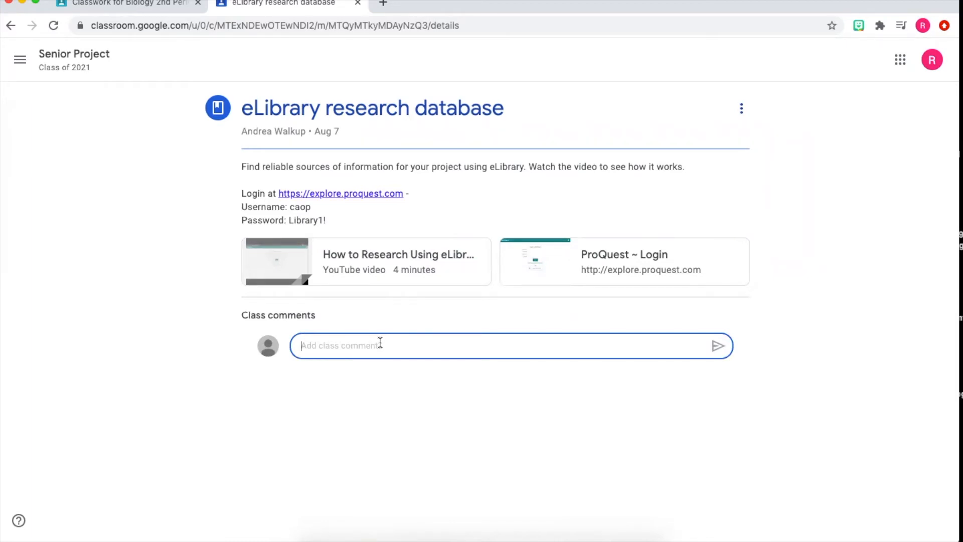
# Switch to the new message in Gmail and go through its recipient and subject fields
pyautogui.click(24, 3)
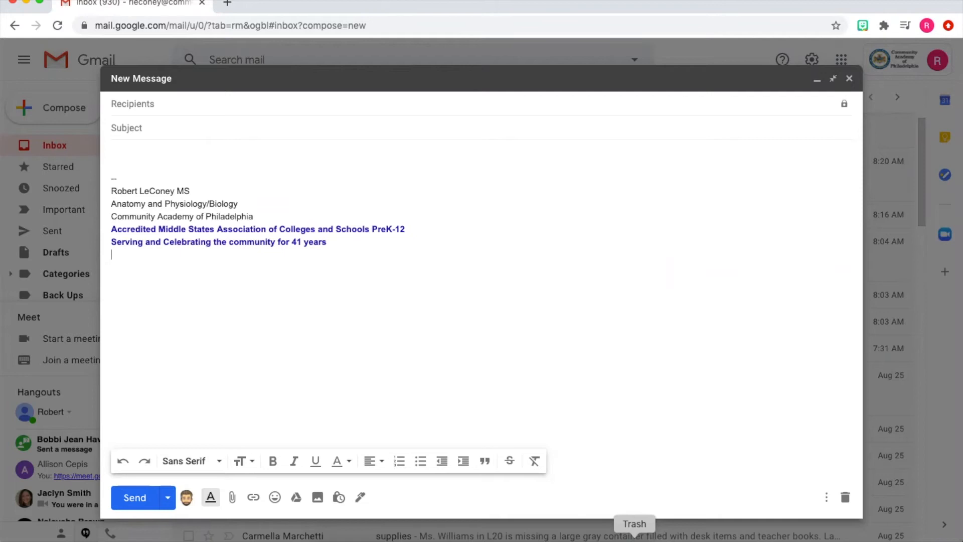
pyautogui.click(181, 104)
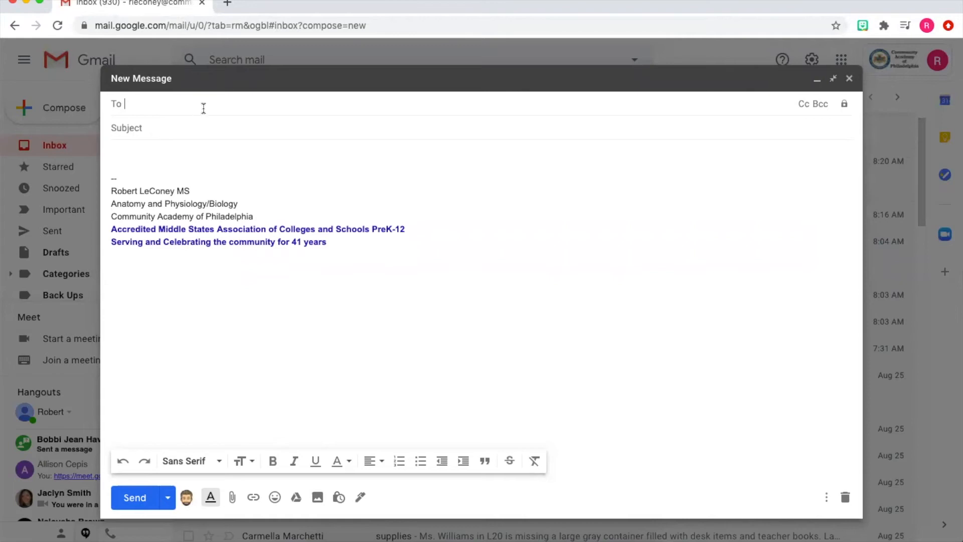
pyautogui.click(184, 131)
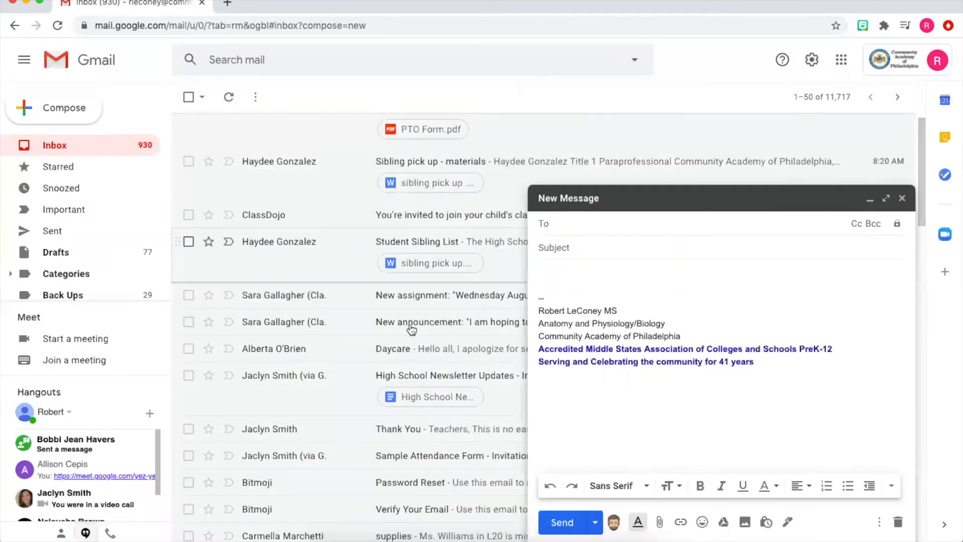
# Look through the subject lines of the inbox emails and return to the full-screen new message
pyautogui.scroll(-2, 406, 337)
pyautogui.scroll(-15, 406, 337)
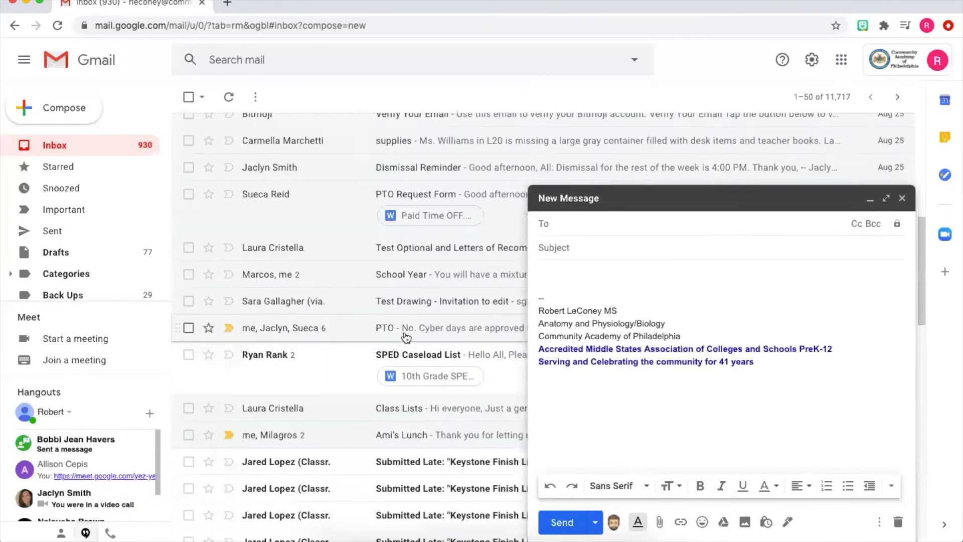
pyautogui.scroll(-2, 406, 337)
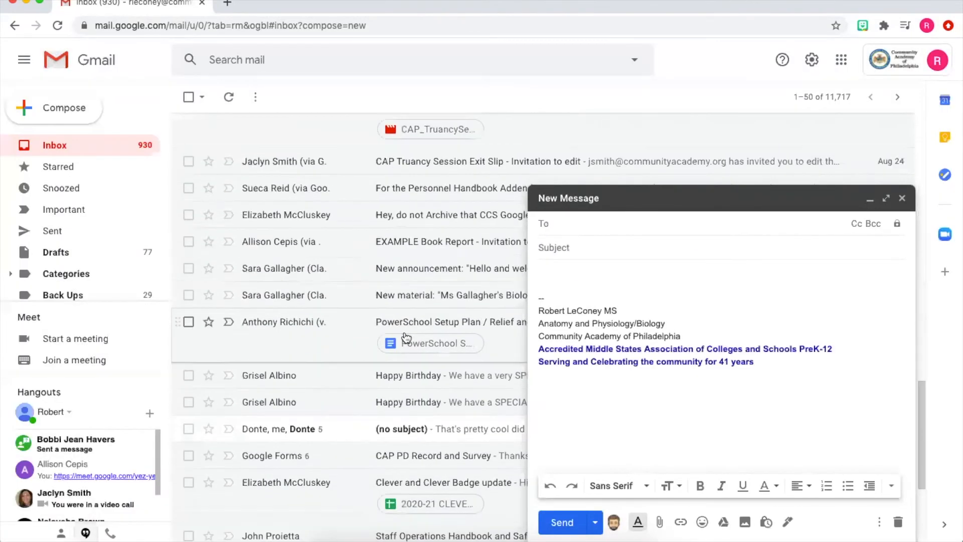
pyautogui.click(886, 198)
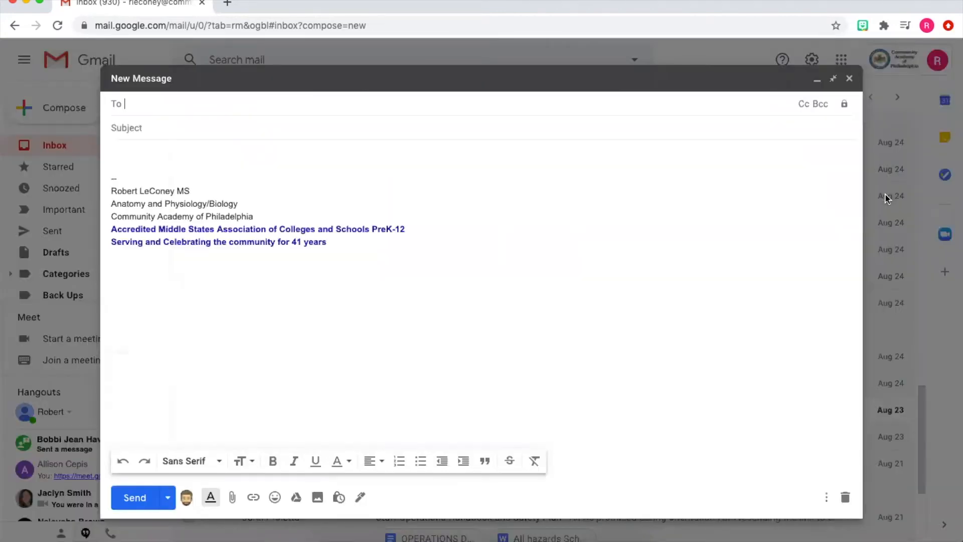
# Enter "Homework help" as the subject of the email
pyautogui.click(316, 132)
pyautogui.write('HOmework')
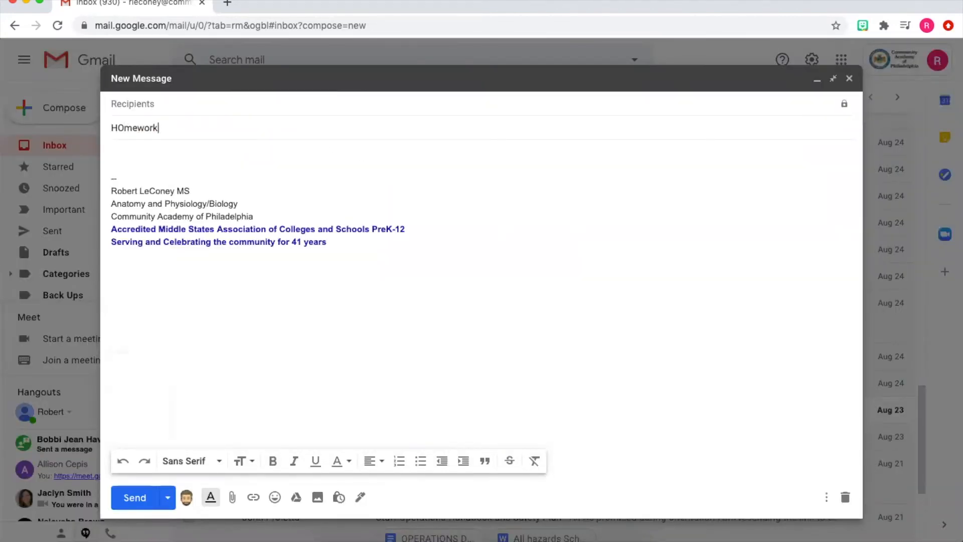
pyautogui.press('Left')
pyautogui.press('Left')
pyautogui.press('Left')
pyautogui.press('Left')
pyautogui.press('Left')
pyautogui.press('Left')
pyautogui.press('BackSpace')
pyautogui.write('o')
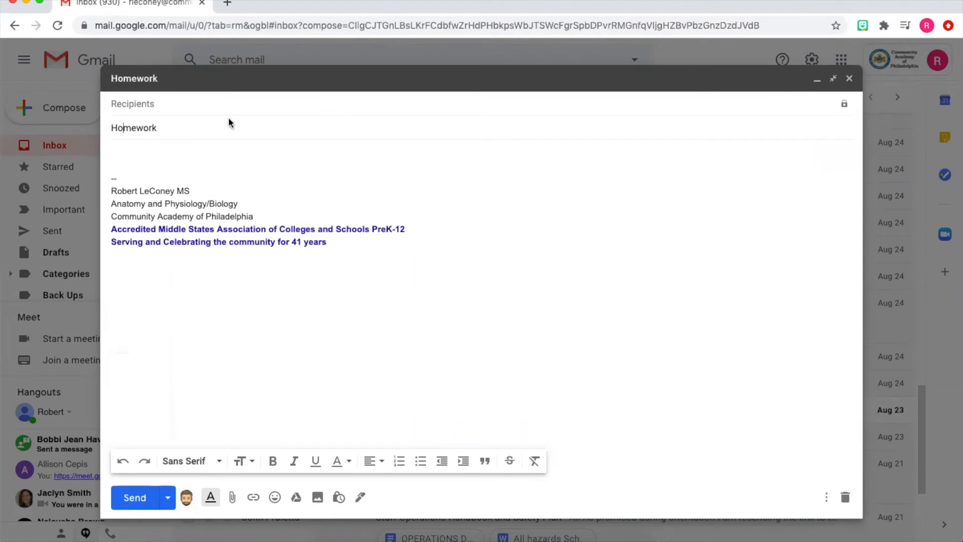
pyautogui.click(228, 119)
pyautogui.write('help')
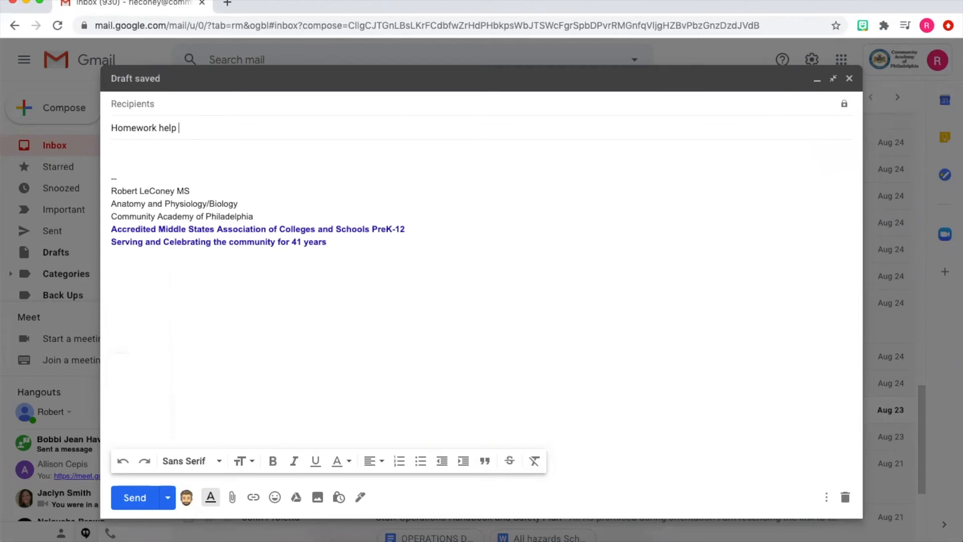
# Try adding "How to write an email" to the end of the subject, and remove that text again
pyautogui.write('How to write an email')
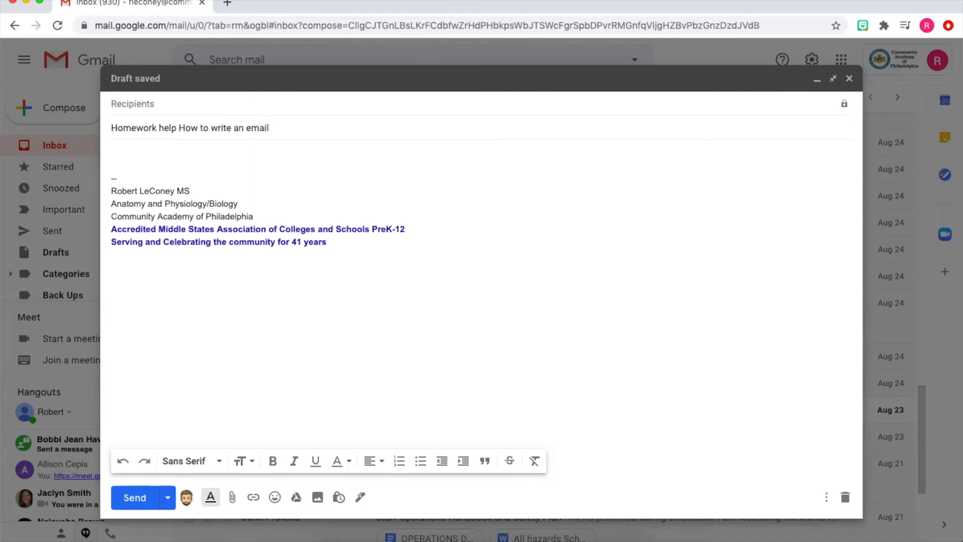
pyautogui.press('BackSpace')
pyautogui.press('BackSpace')
pyautogui.press('BackSpace')
pyautogui.press('BackSpace')
pyautogui.press('BackSpace')
pyautogui.press('BackSpace')
pyautogui.press('BackSpace')
pyautogui.press('BackSpace')
pyautogui.press('BackSpace')
pyautogui.press('BackSpace')
pyautogui.press('BackSpace')
pyautogui.press('BackSpace')
pyautogui.press('BackSpace')
pyautogui.press('BackSpace')
pyautogui.press('BackSpace')
pyautogui.press('BackSpace')
pyautogui.press('BackSpace')
pyautogui.press('BackSpace')
pyautogui.press('BackSpace')
pyautogui.press('BackSpace')
pyautogui.press('BackSpace')
pyautogui.press('BackSpace')
# Start the email body with a "Hello" greeting to the teacher and the line "I am writing to ask about blah blah blah"
pyautogui.click(228, 153)
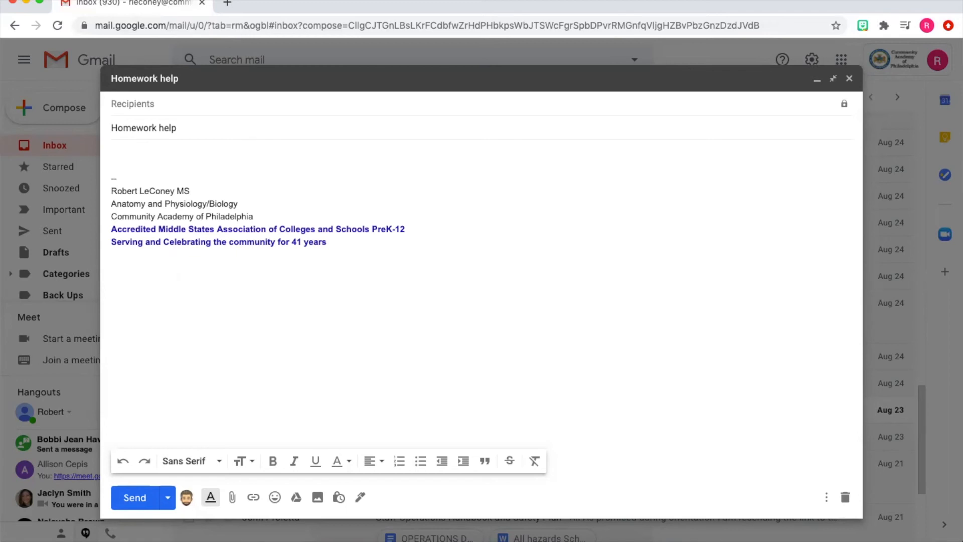
pyautogui.write('Hello Mr. LeConey,')
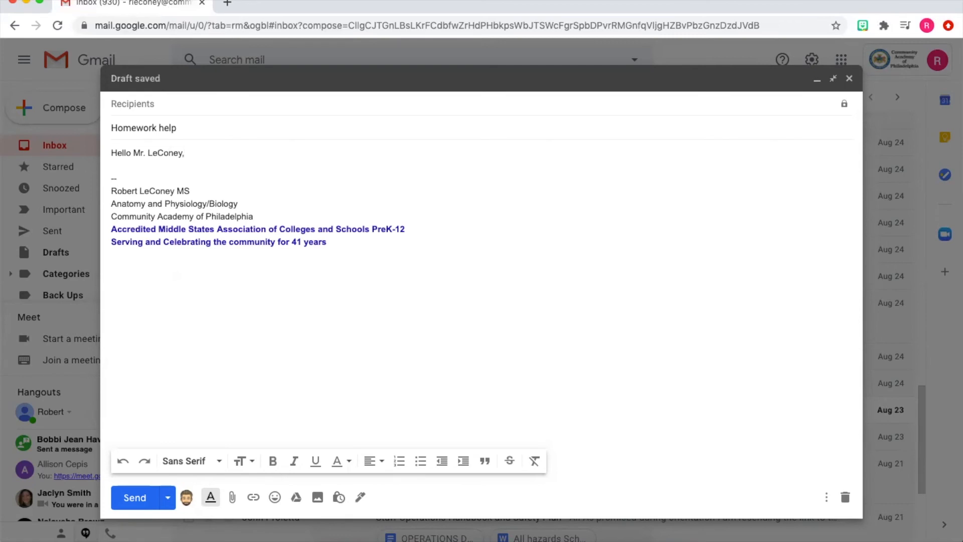
pyautogui.press('Return')
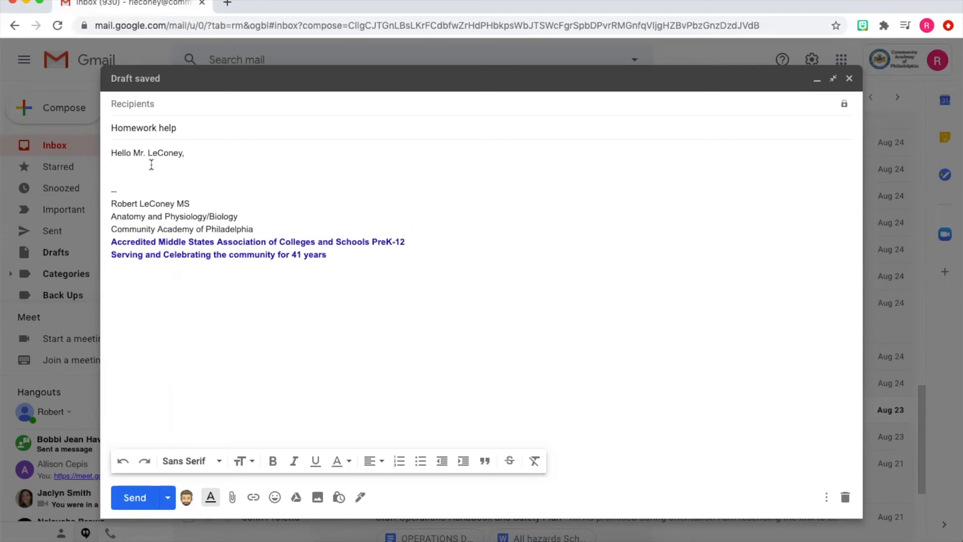
pyautogui.write('I am writing to ask about blah blah blah')
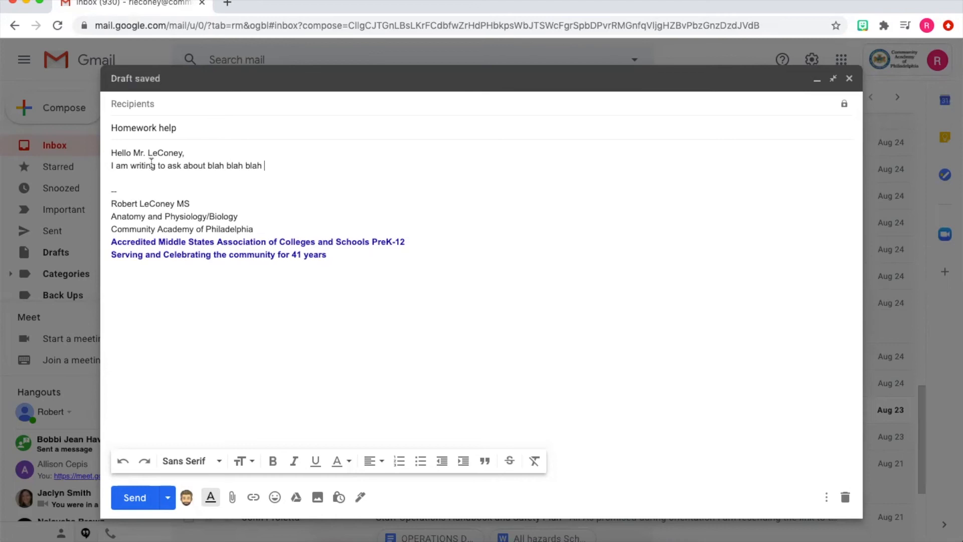
# Replace the line below the greeting with "I would like clarification on blah blah blah."
pyautogui.moveTo(266, 164); pyautogui.dragTo(126, 164)
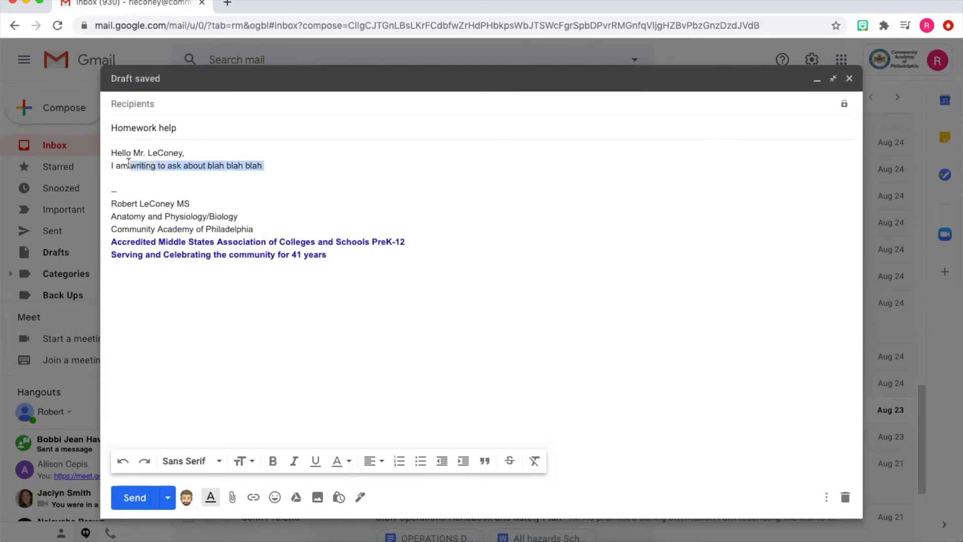
pyautogui.press('BackSpace')
pyautogui.press('BackSpace')
pyautogui.press('BackSpace')
pyautogui.press('BackSpace')
pyautogui.press('BackSpace')
pyautogui.press('BackSpace')
pyautogui.write('I would like clarification on blah blah blah.')
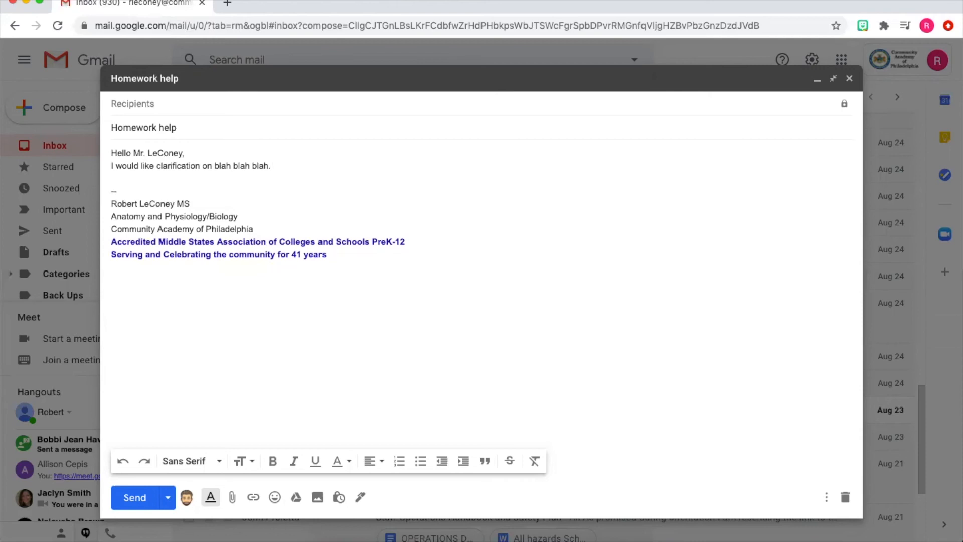
# Add a separate paragraph reading "Please email me at your earliest convenience." below the clarification request
pyautogui.press('Return')
pyautogui.press('Return')
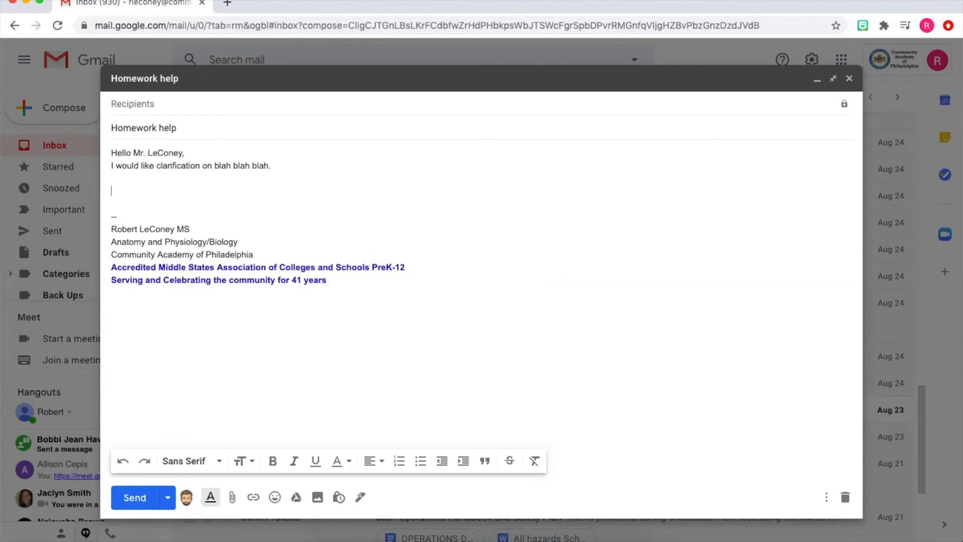
pyautogui.write('Please email me')
pyautogui.press('Tab')
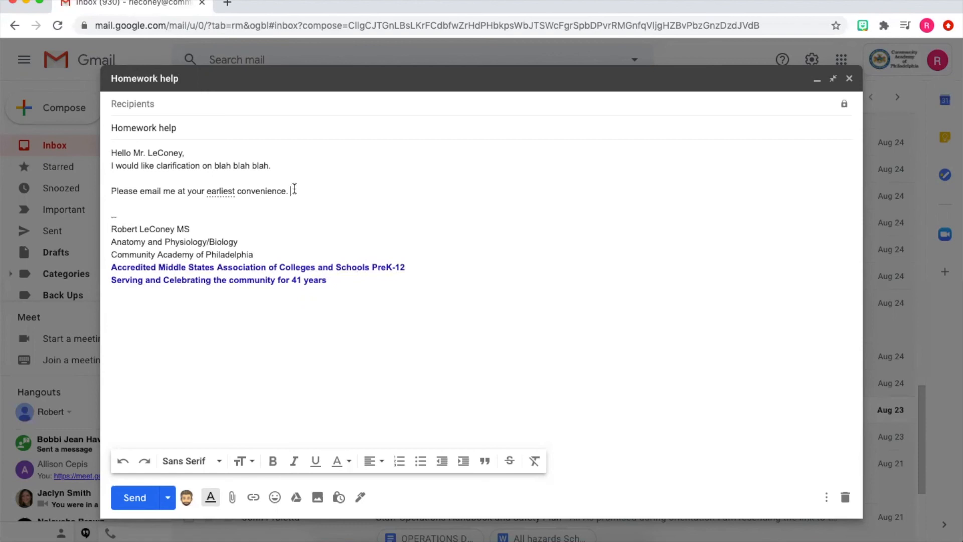
# Replace the second paragraph with "Would you be available to explain this via Google Meet?"
pyautogui.moveTo(294, 189); pyautogui.dragTo(111, 191)
pyautogui.write('Would')
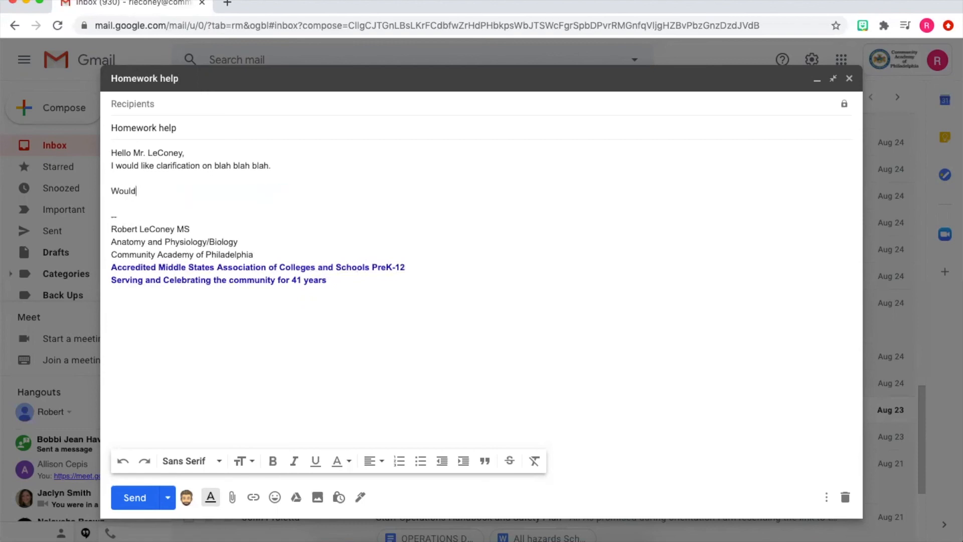
pyautogui.write(' you be available to explain this via Google Meet?')
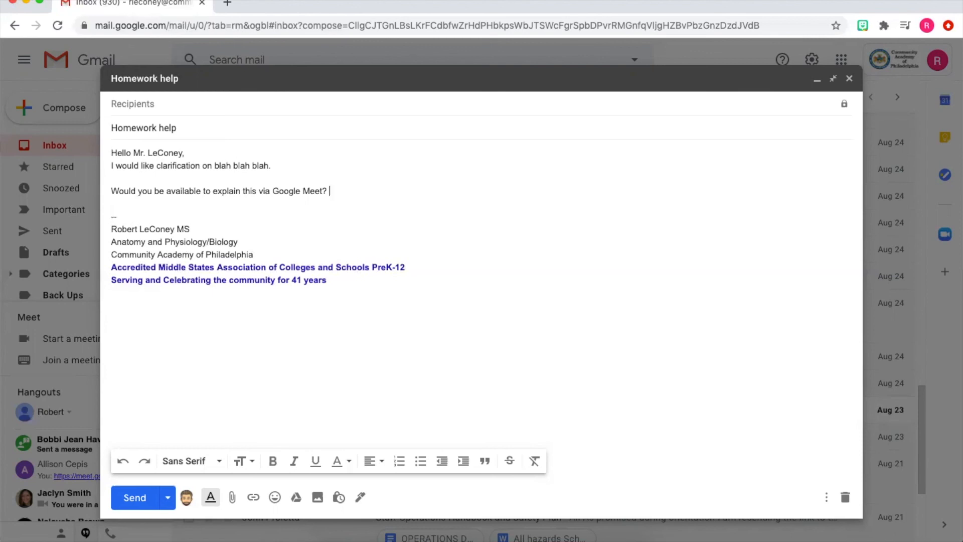
# Close the email with "Sincerely," and "Student A" on separate lines, set apart from the Google Meet question
pyautogui.press('Return')
pyautogui.press('Return')
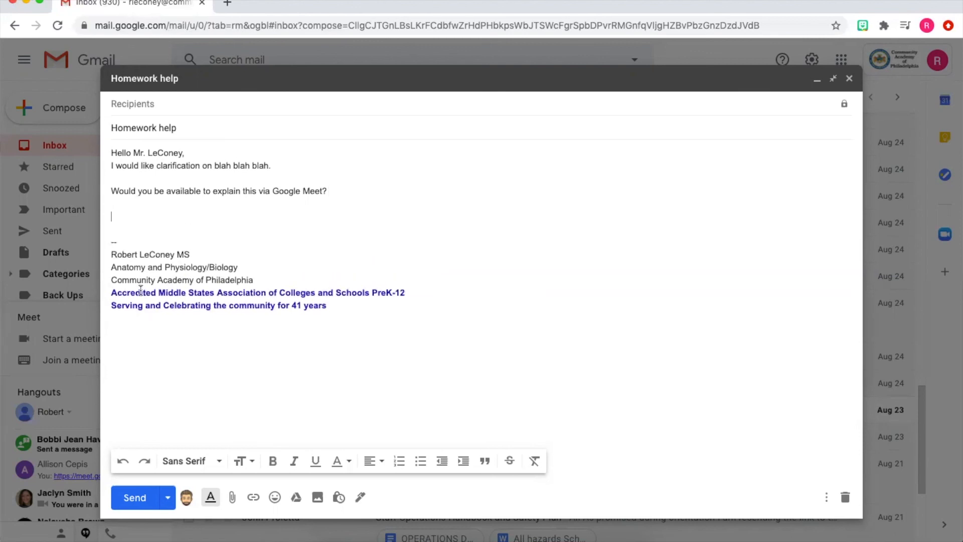
pyautogui.write('Sincerely,')
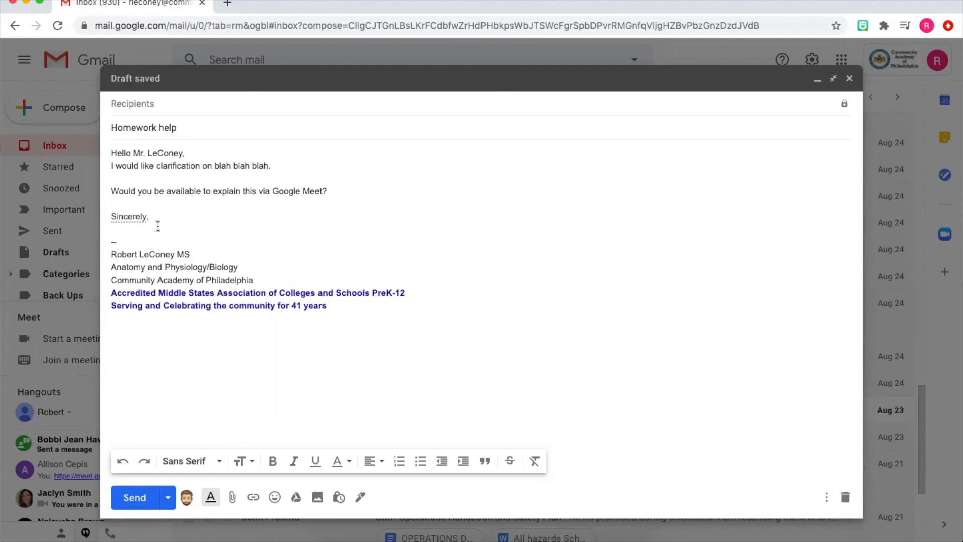
pyautogui.press('Return')
pyautogui.write('Student A')
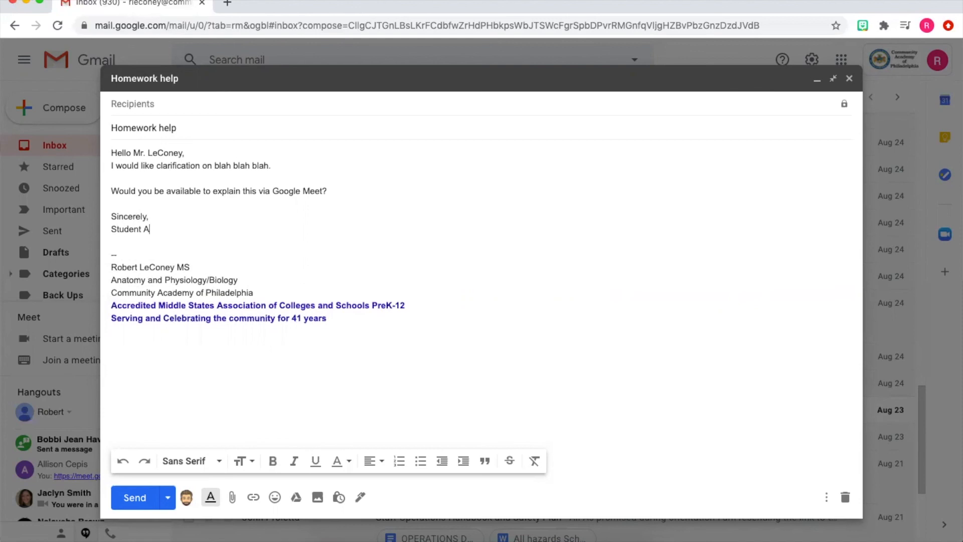
# Remove "Sincerely," from the closing and put a dash before the sender line so it reads "- Student A"
pyautogui.moveTo(151, 217); pyautogui.dragTo(112, 216)
pyautogui.press('BackSpace')
pyautogui.press('BackSpace')
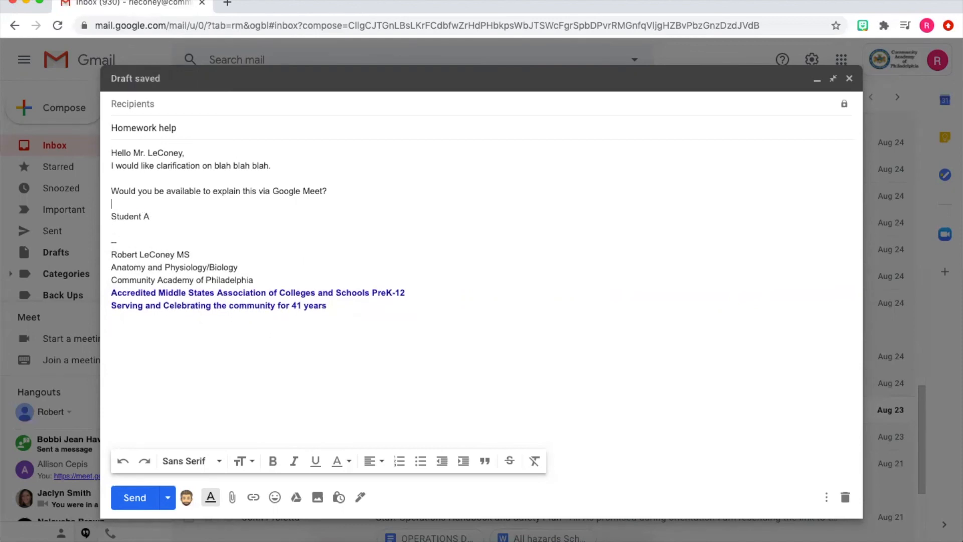
pyautogui.click(112, 217)
pyautogui.write('-')
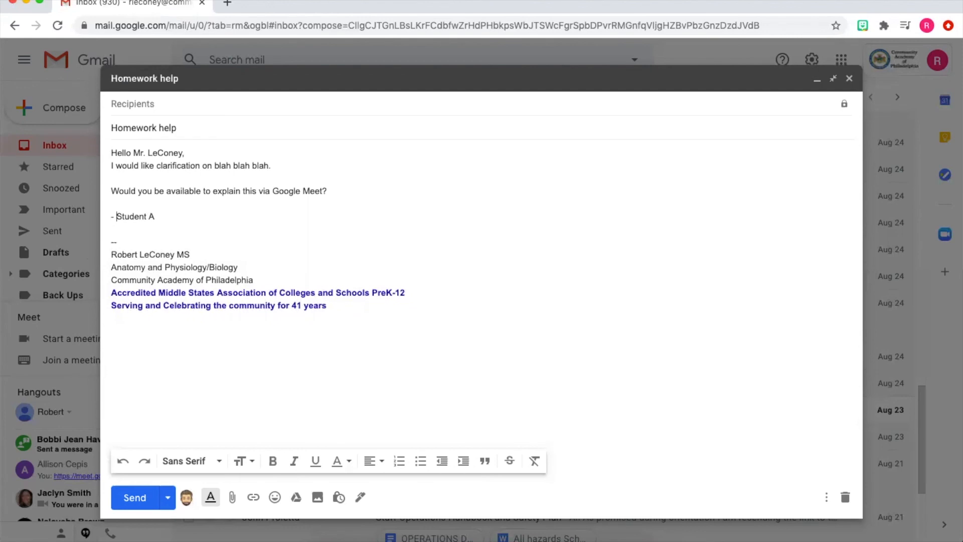
pyautogui.click(172, 227)
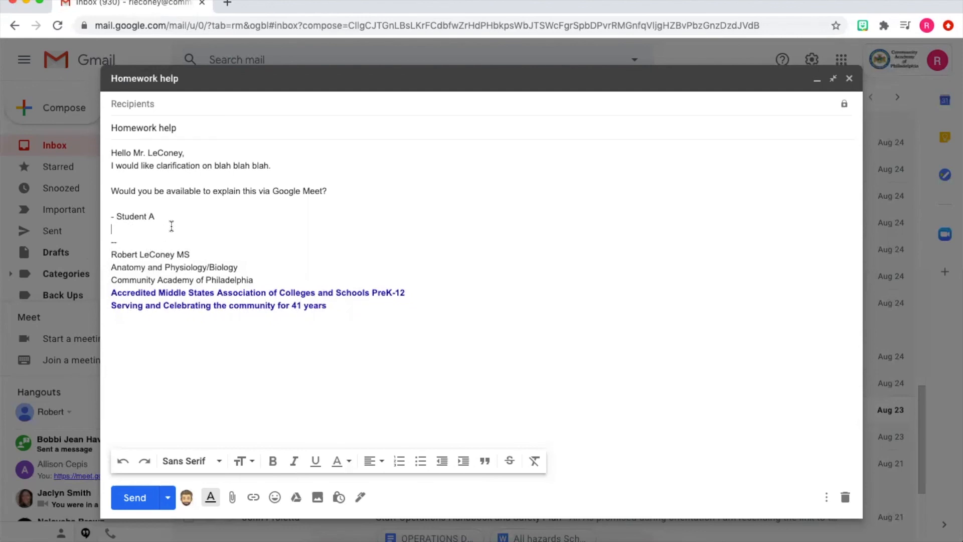